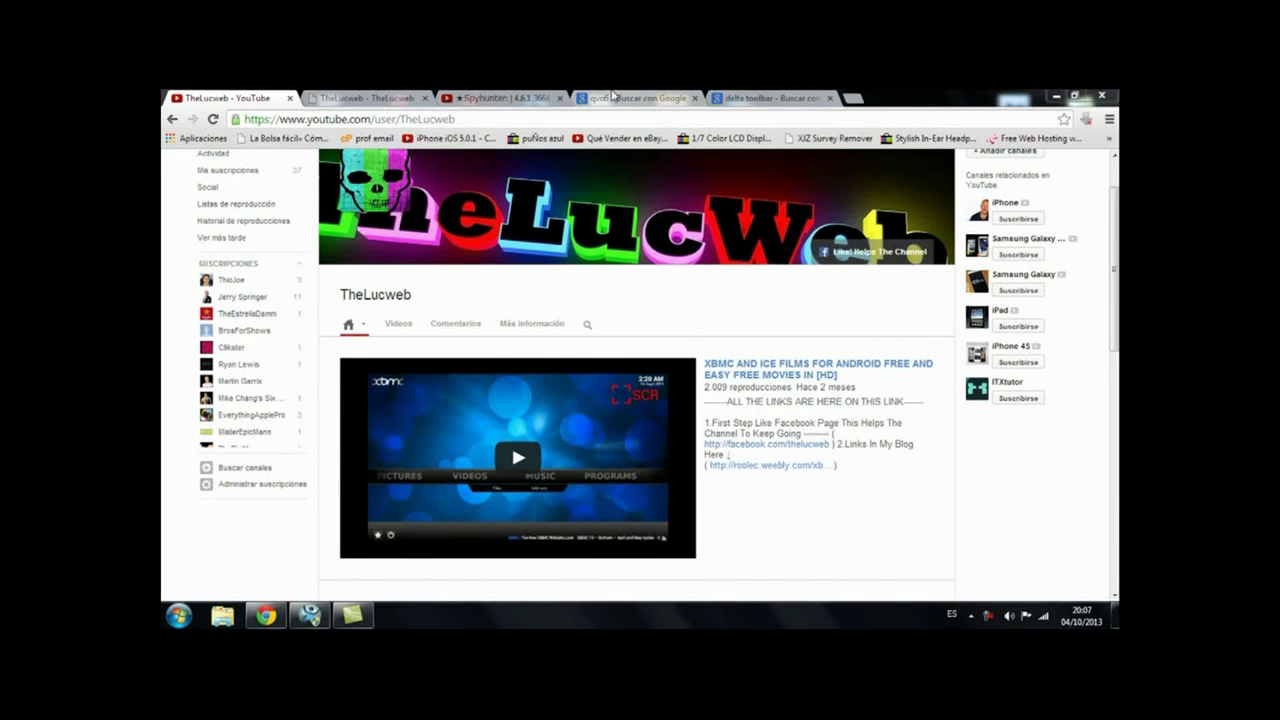
Browse the qvo6 and delta toolbar image results, then minimize Chrome to show the desktop
click(613, 97)
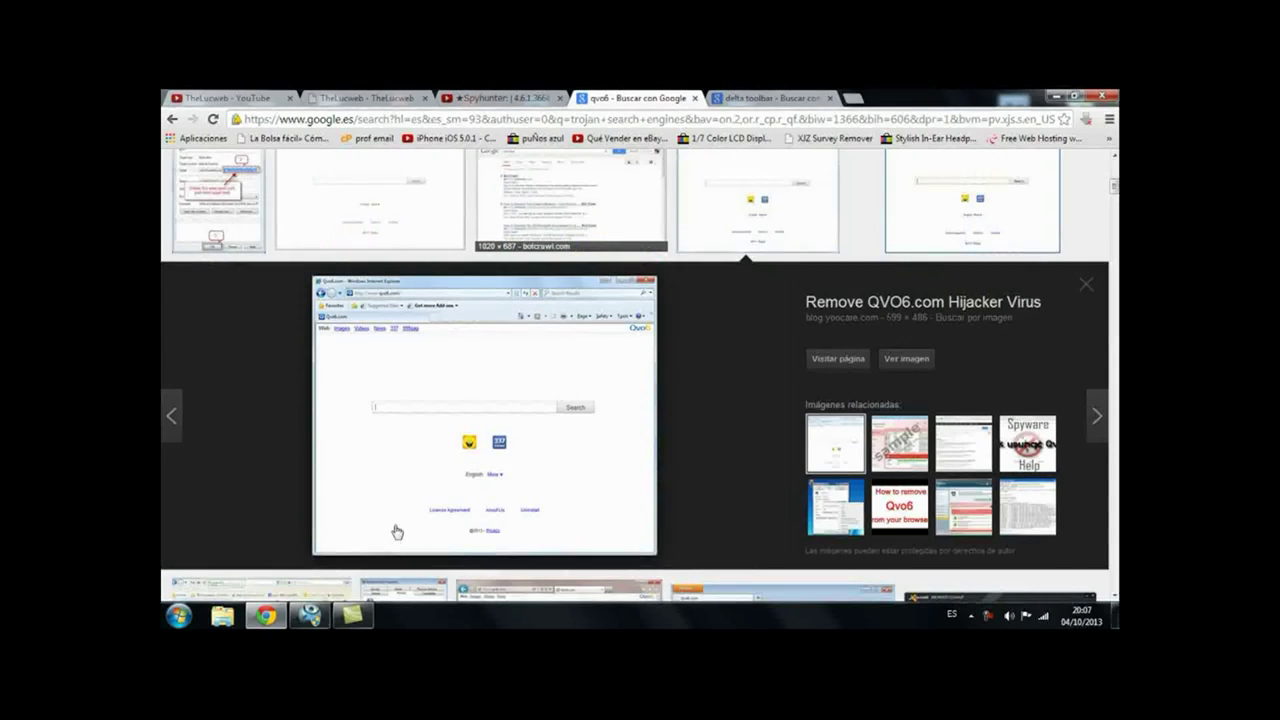
key(ctrl+Tab)
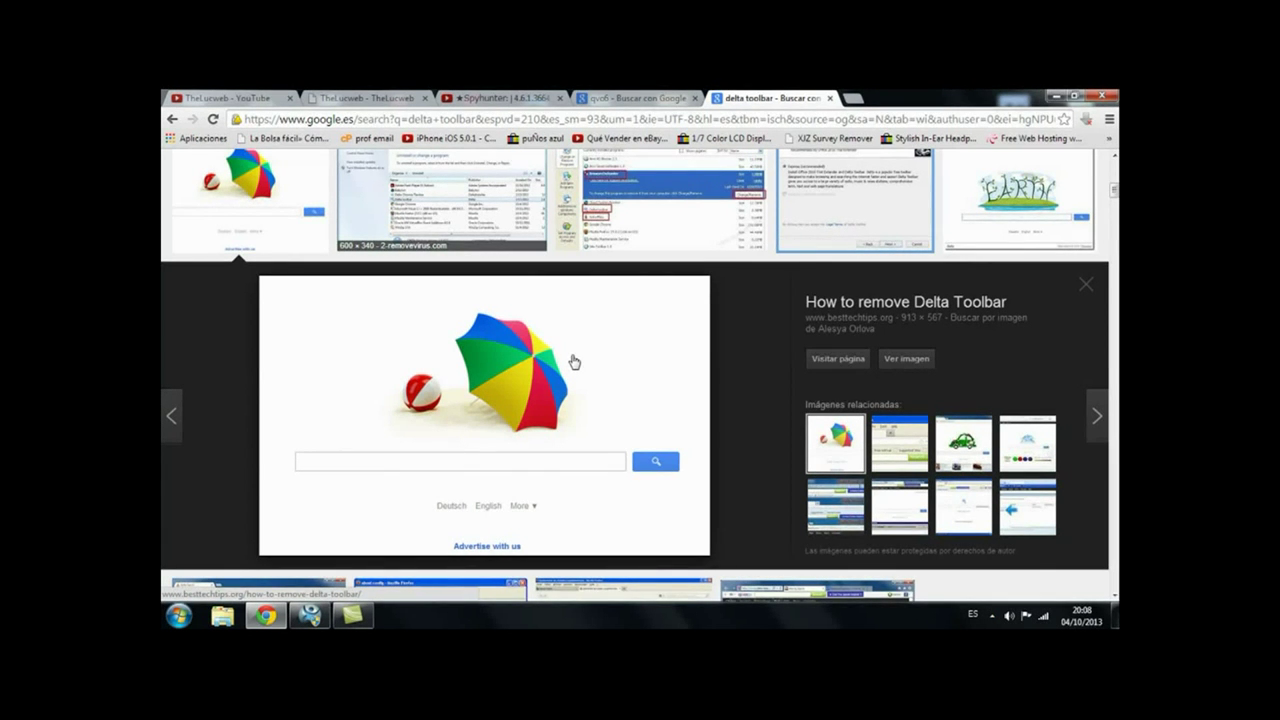
click(638, 99)
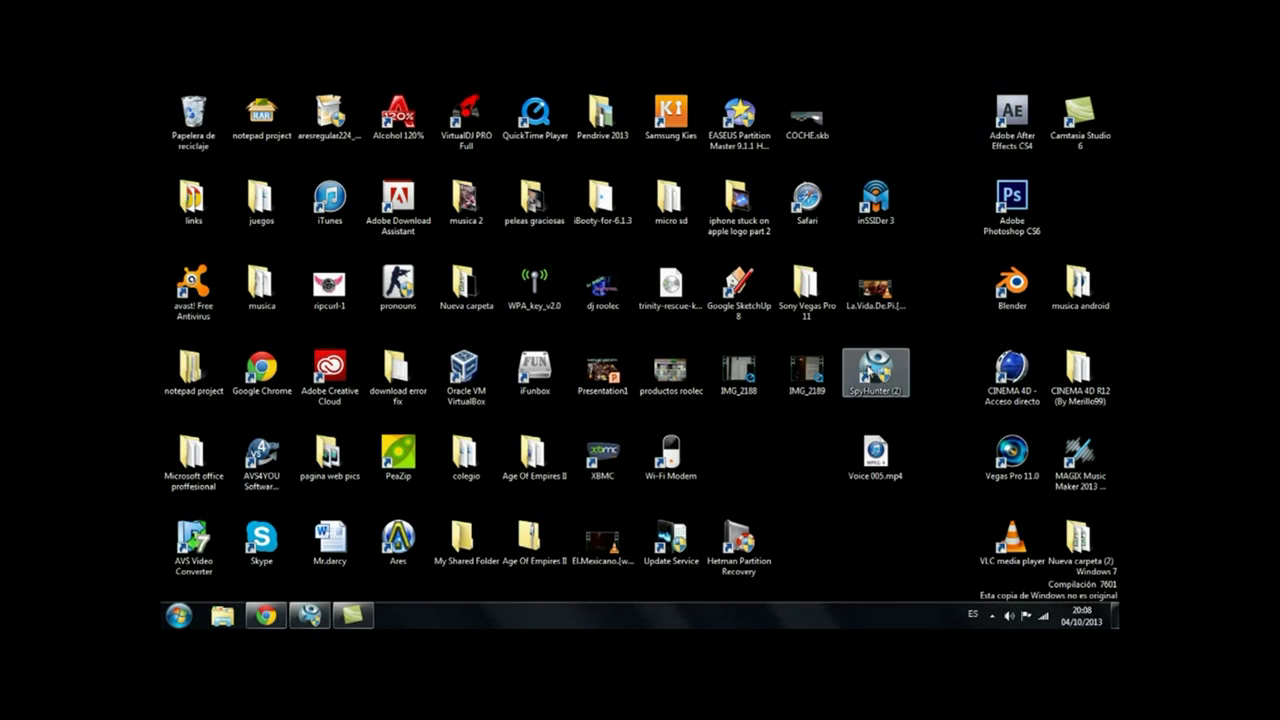
Launch SpyHunter 4 from its desktop shortcut and start a quick scan ('Escanear Computadora ¡Ahora!')
mouse_move(927, 329)
mouse_down()
mouse_move(893, 391)
mouse_move(840, 425)
mouse_move(910, 400)
mouse_up()
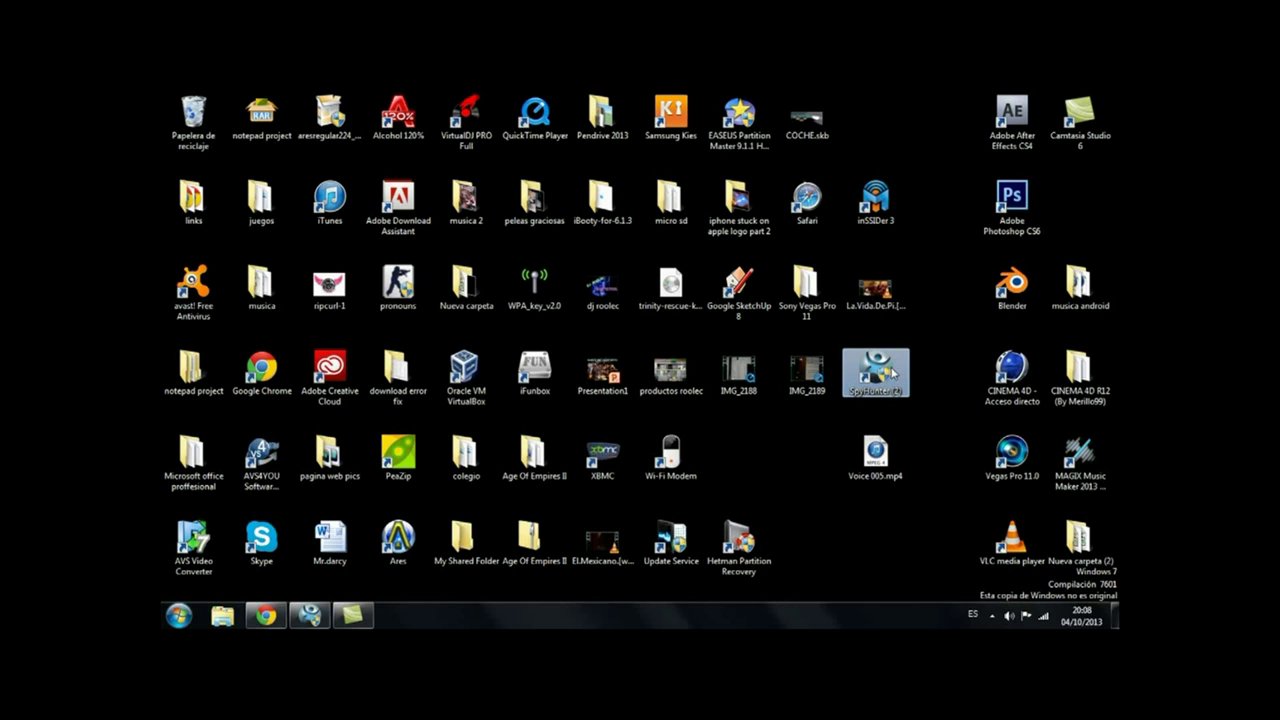
double_click(888, 370)
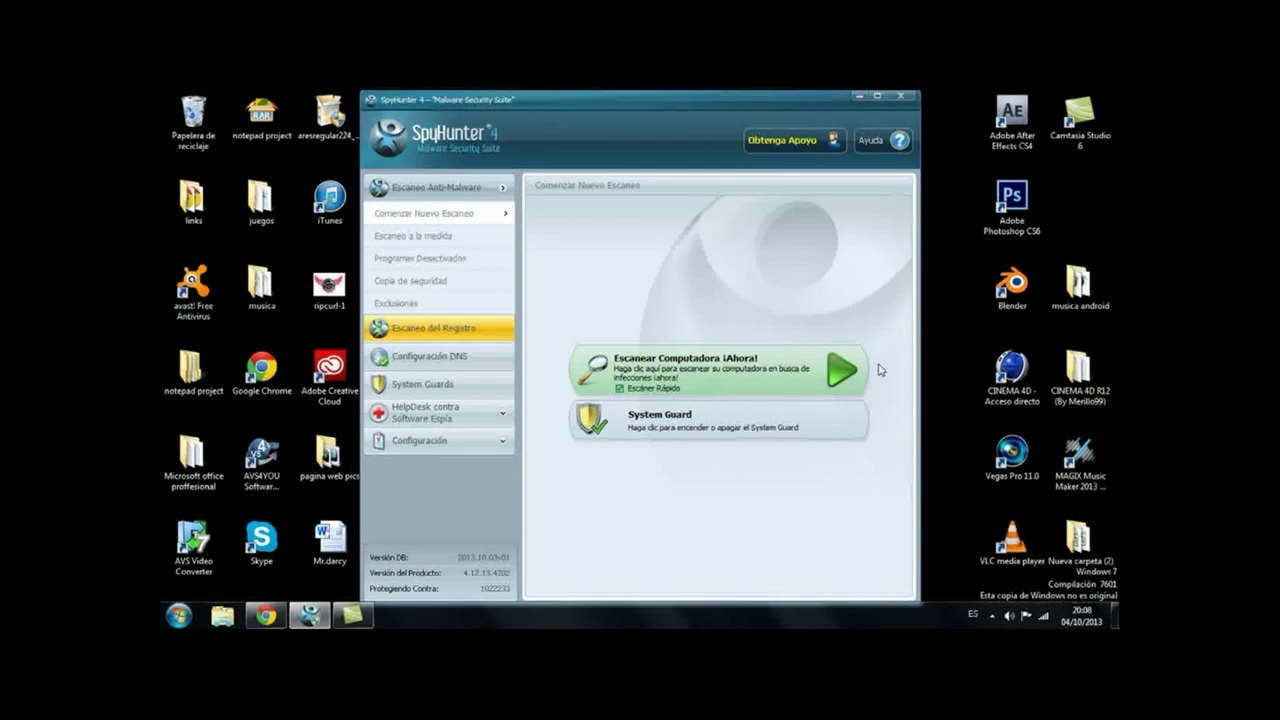
click(838, 370)
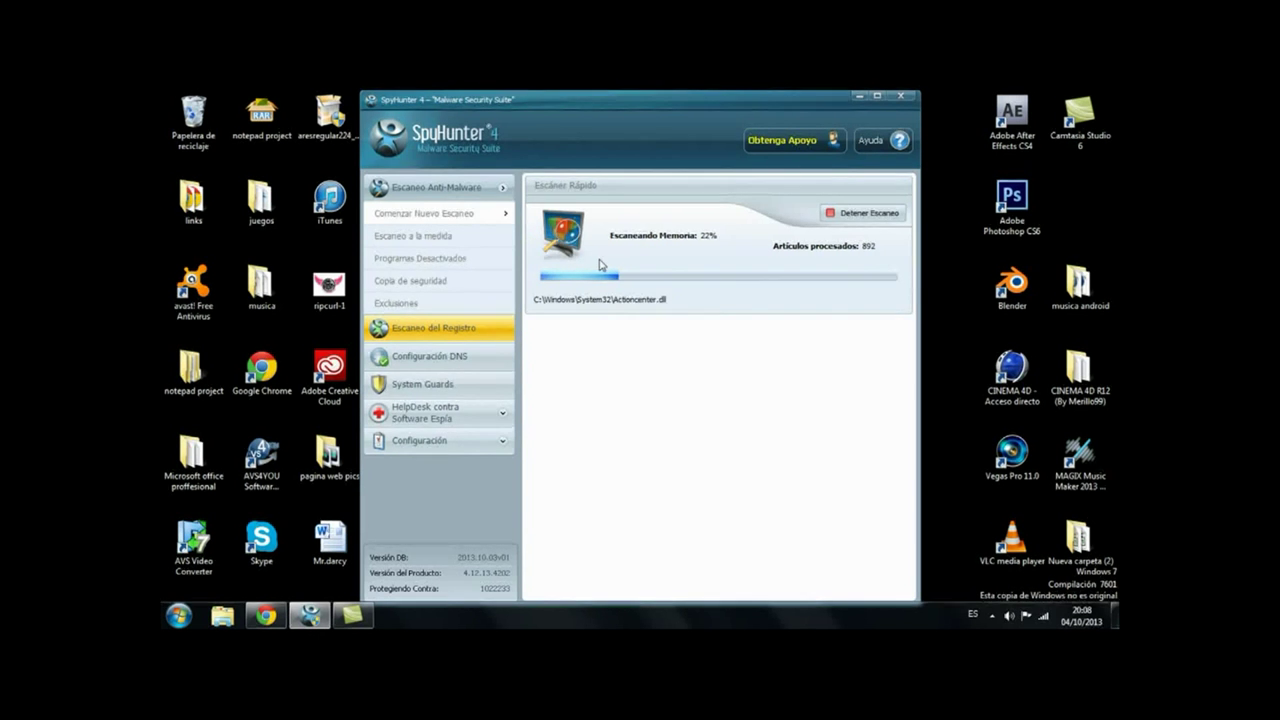
Check the hidden tray icons, then bring Chrome back to the front
click(992, 615)
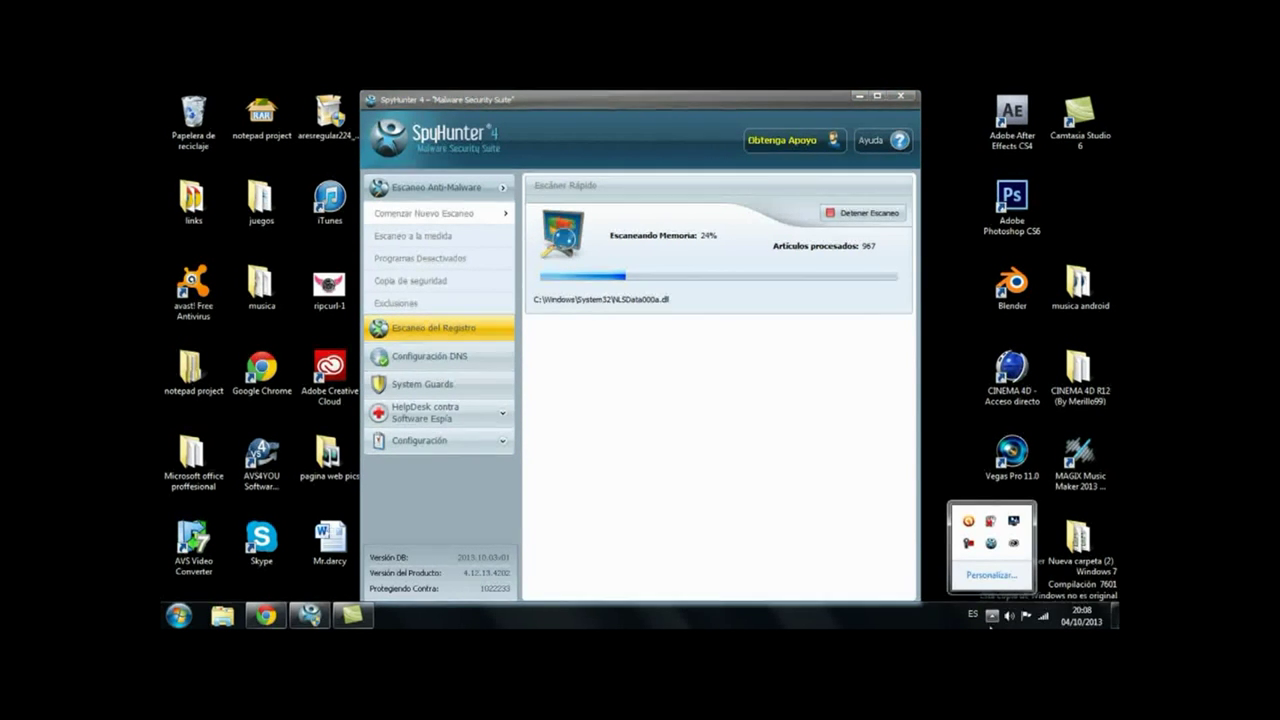
click(938, 434)
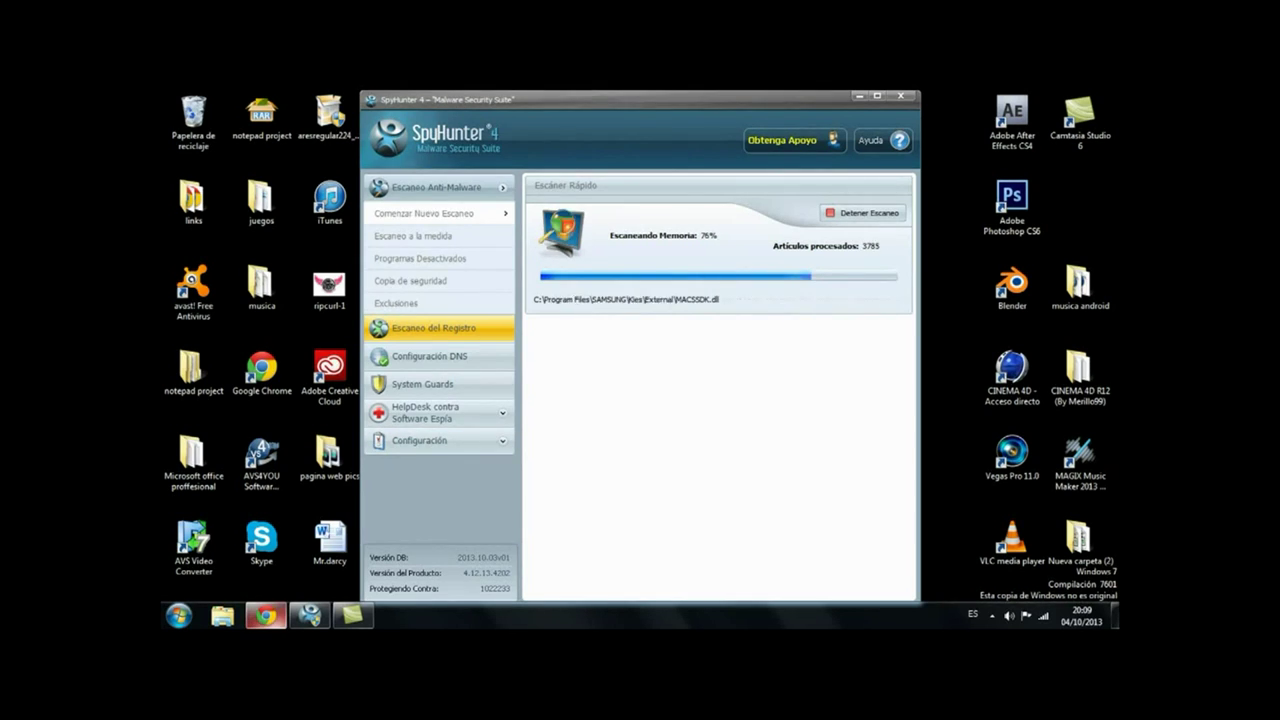
click(266, 615)
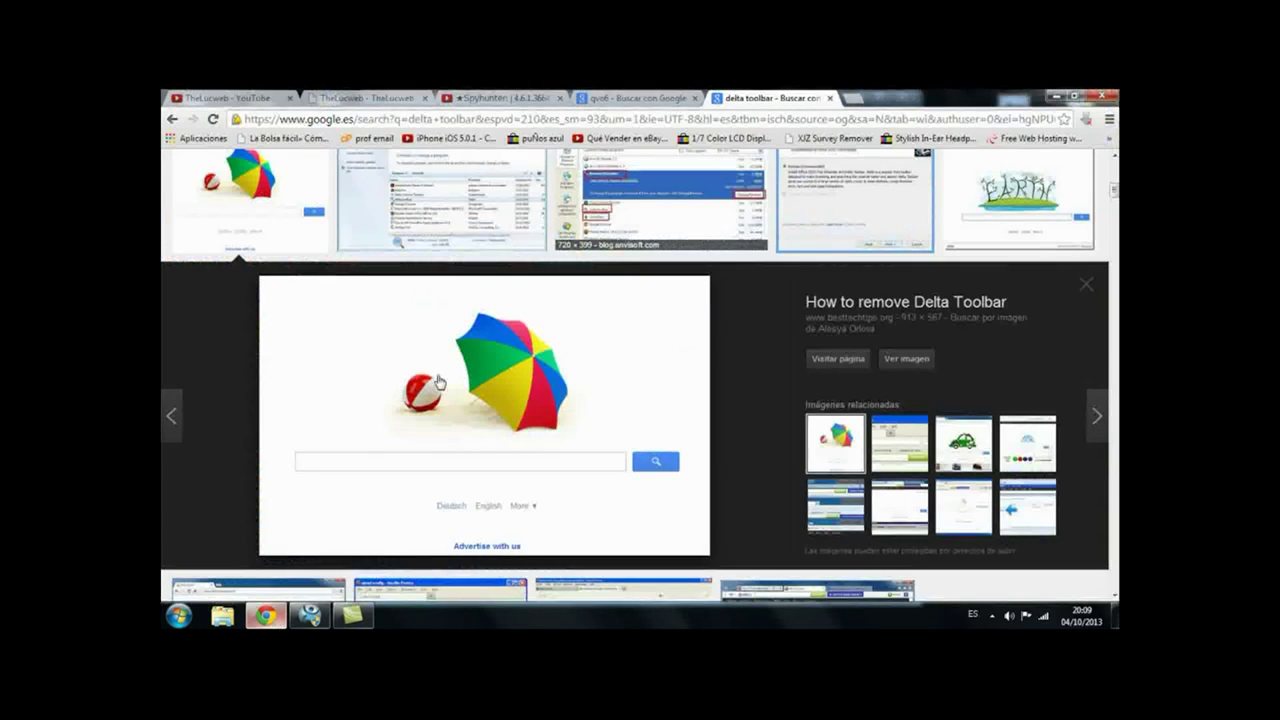
View the SpyHunter YouTube video and qvo6 results, then restore the SpyHunter scan window
click(518, 97)
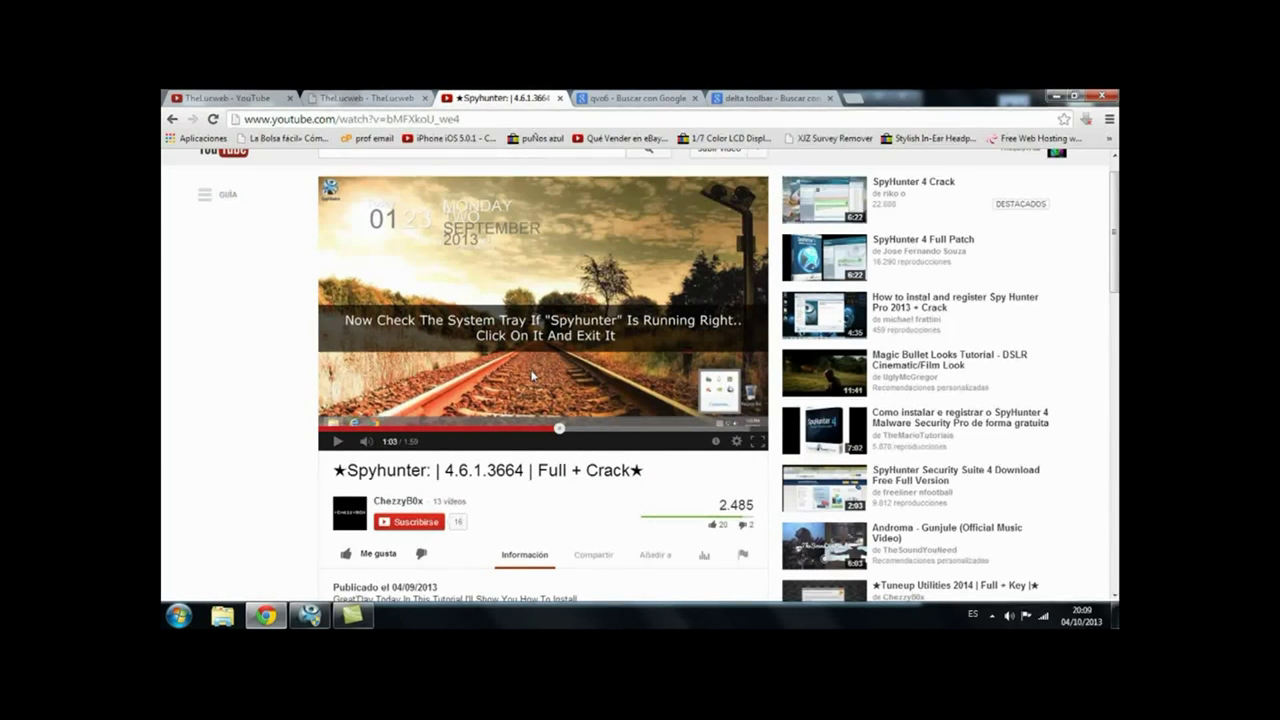
click(630, 97)
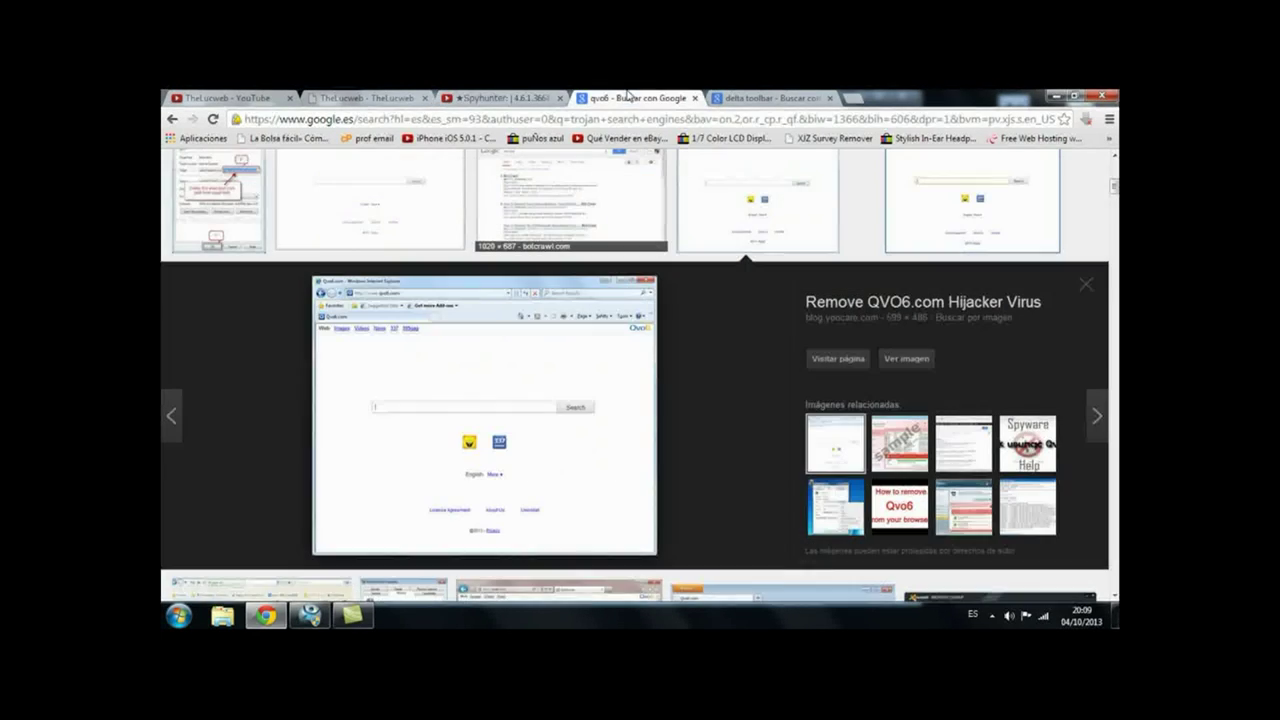
click(312, 616)
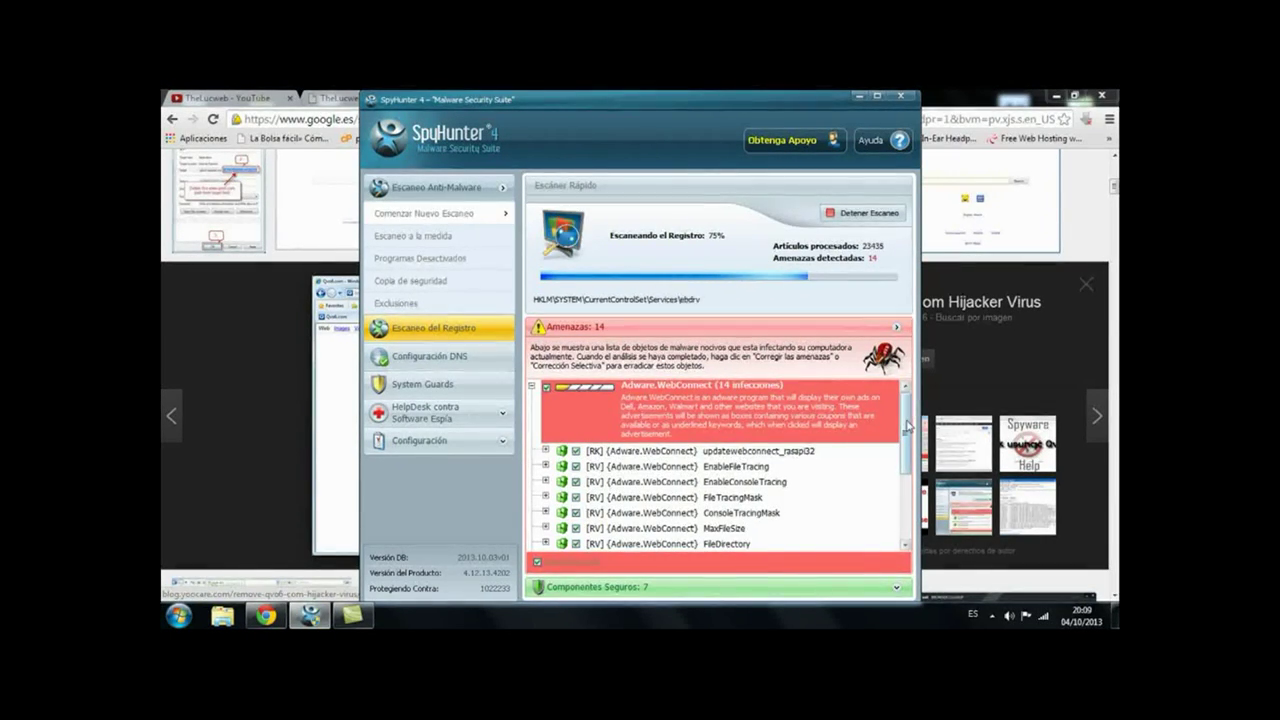
Scroll through the Amenazas list of 14 threats as the Escáner Rápido reaches 100%
scroll(900, 418, down, 2)
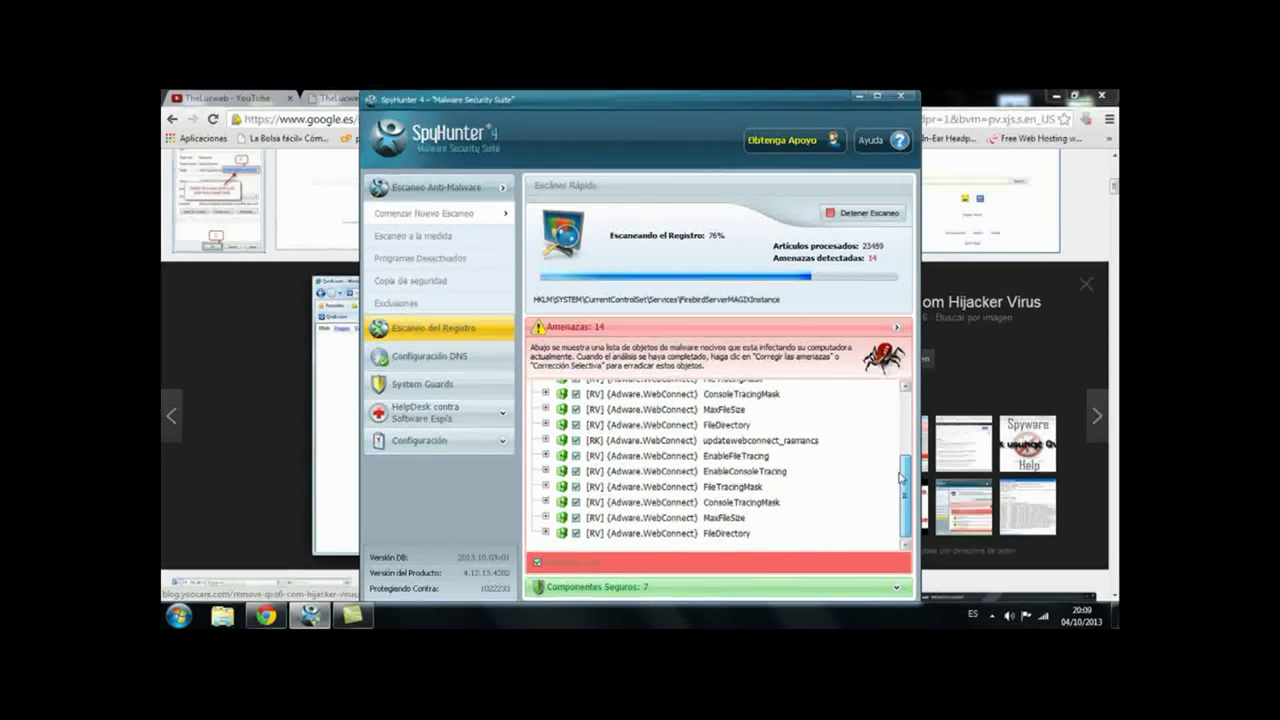
drag(900, 418, 900, 513)
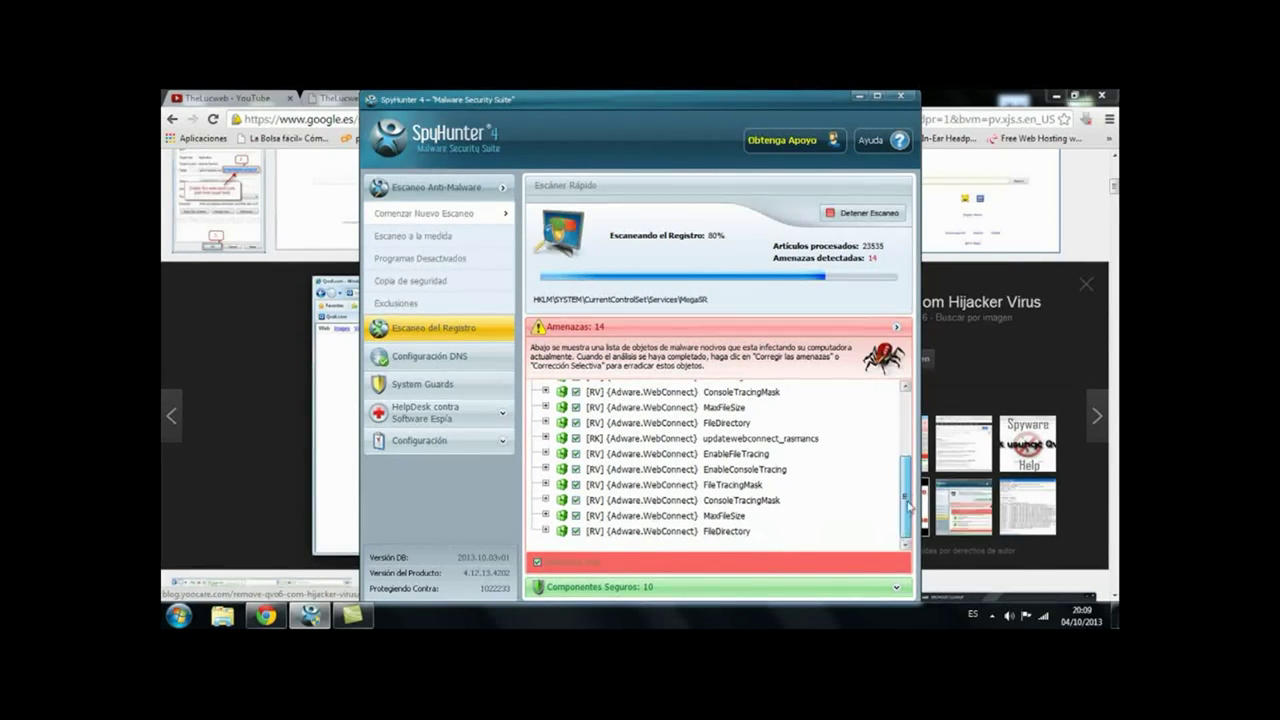
drag(905, 500, 905, 395)
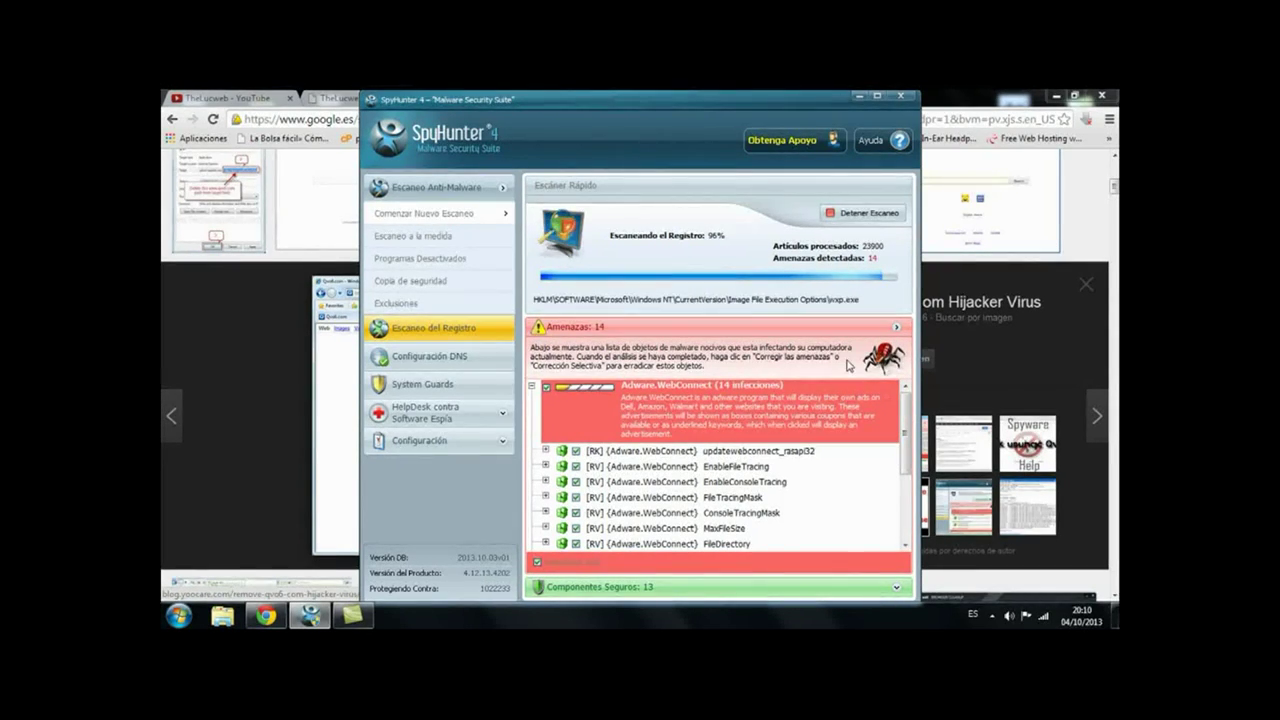
scroll(903, 431, down, 1)
scroll(903, 431, down, 1)
scroll(902, 445, down, 1)
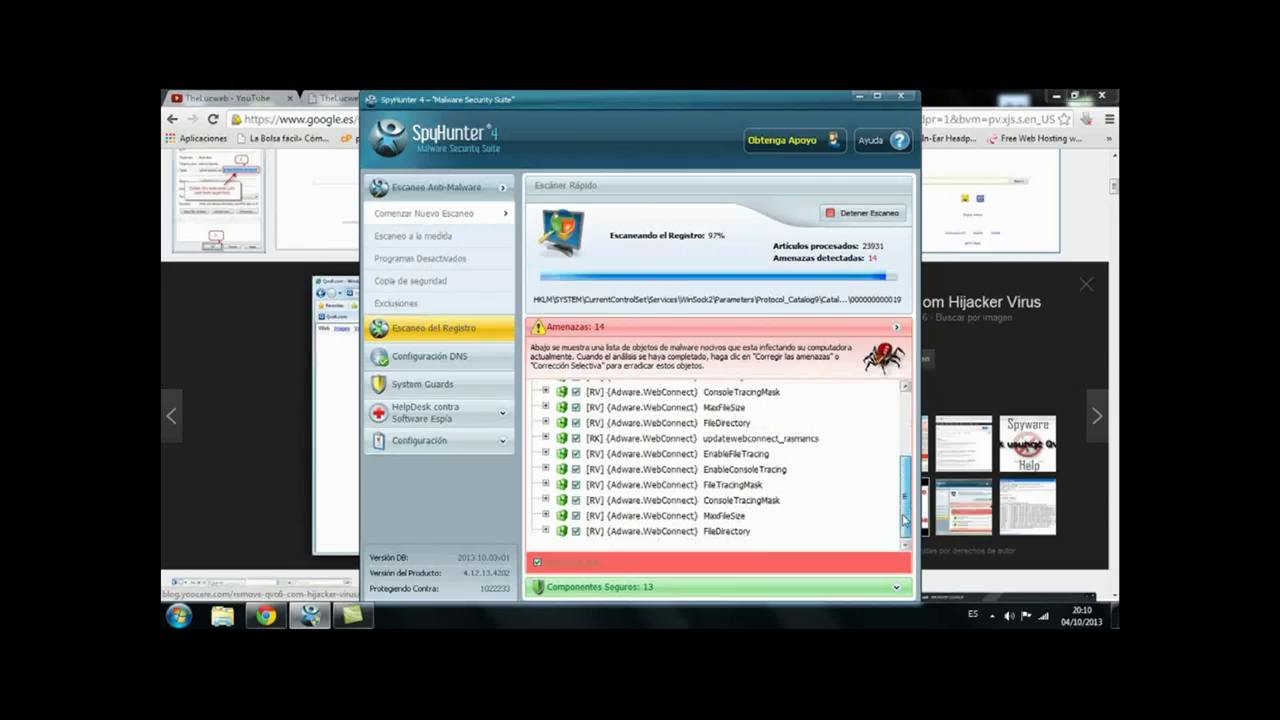
scroll(901, 460, down, 1)
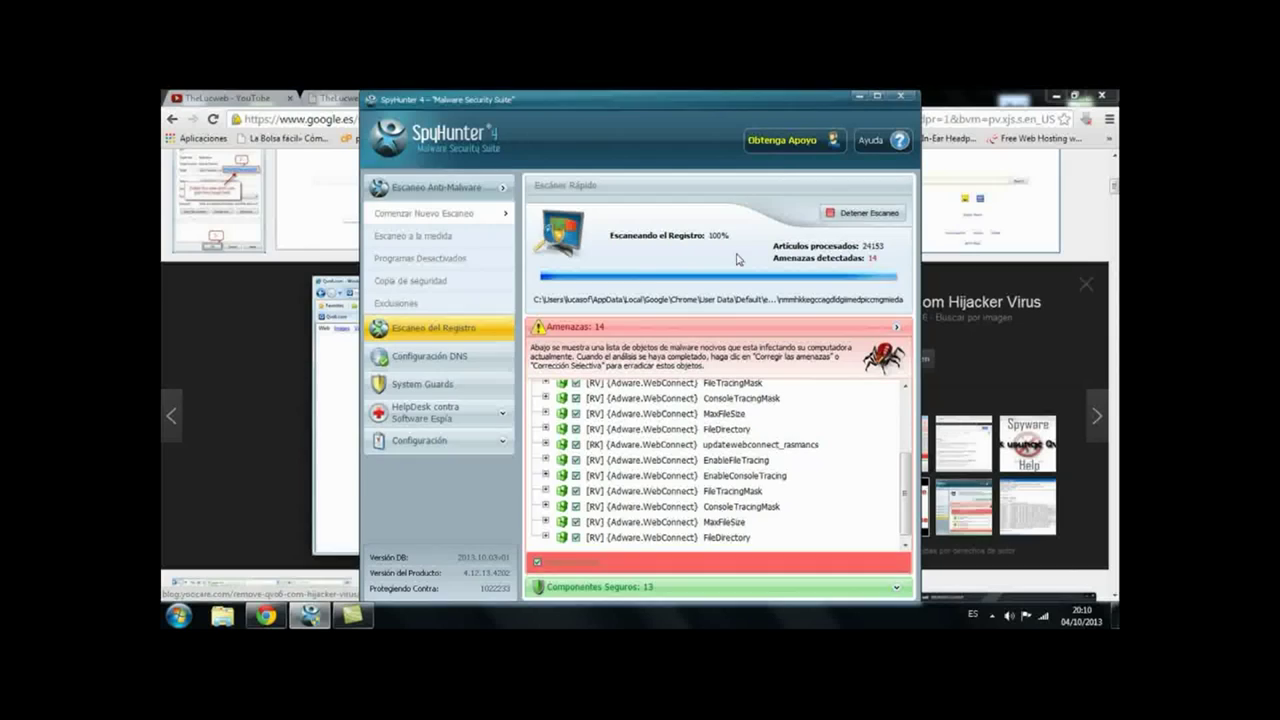
Minimize SpyHunter and pass the SpyHunter video and TheLucweb blog tabs to the YouTube channel
click(858, 96)
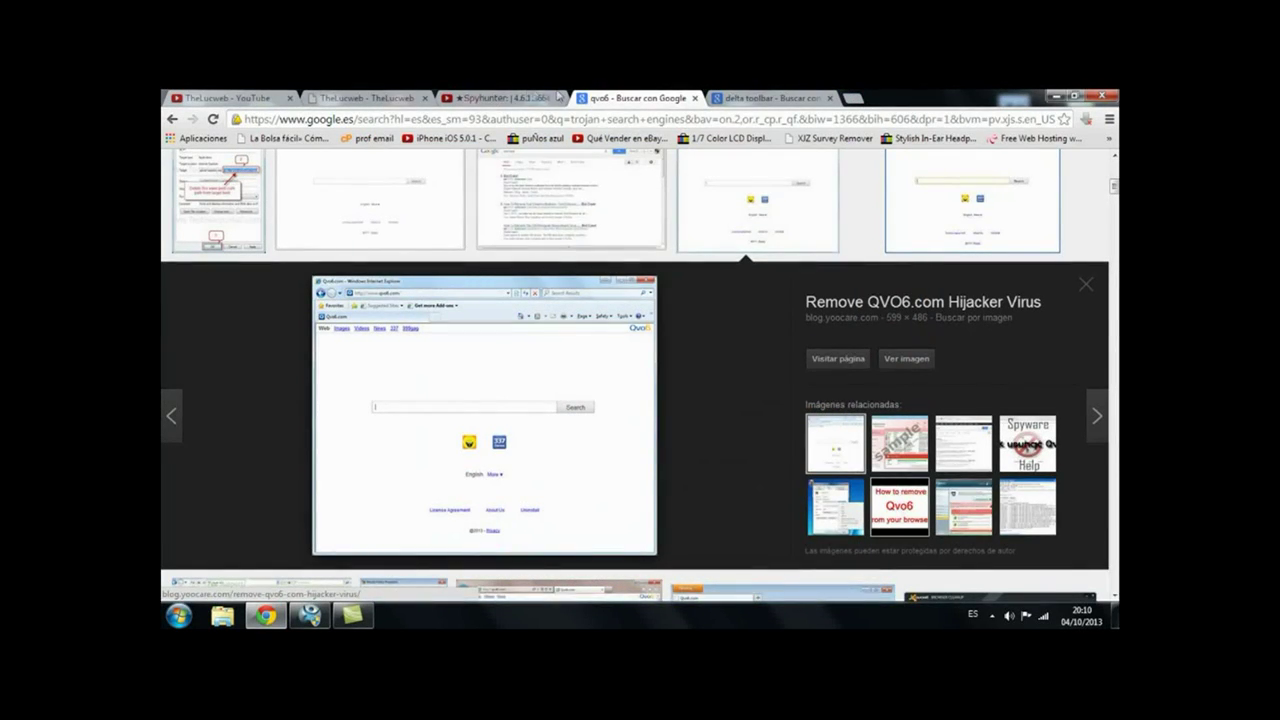
click(515, 98)
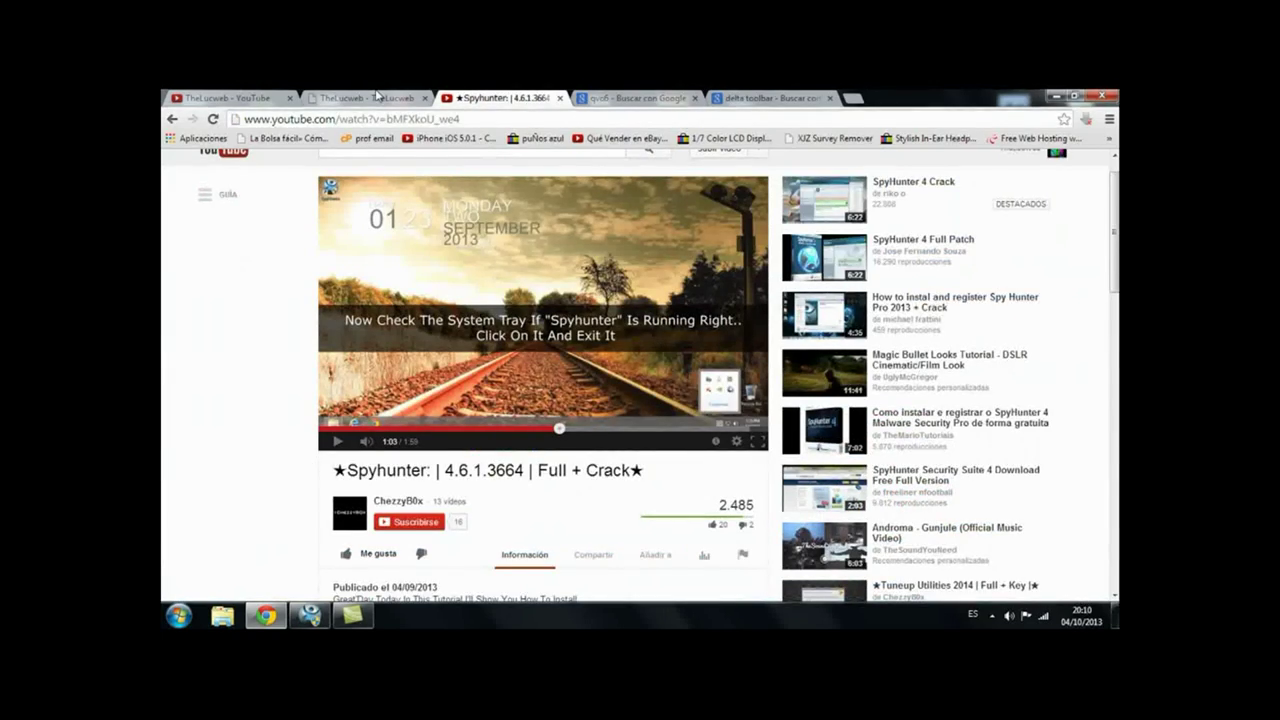
click(380, 97)
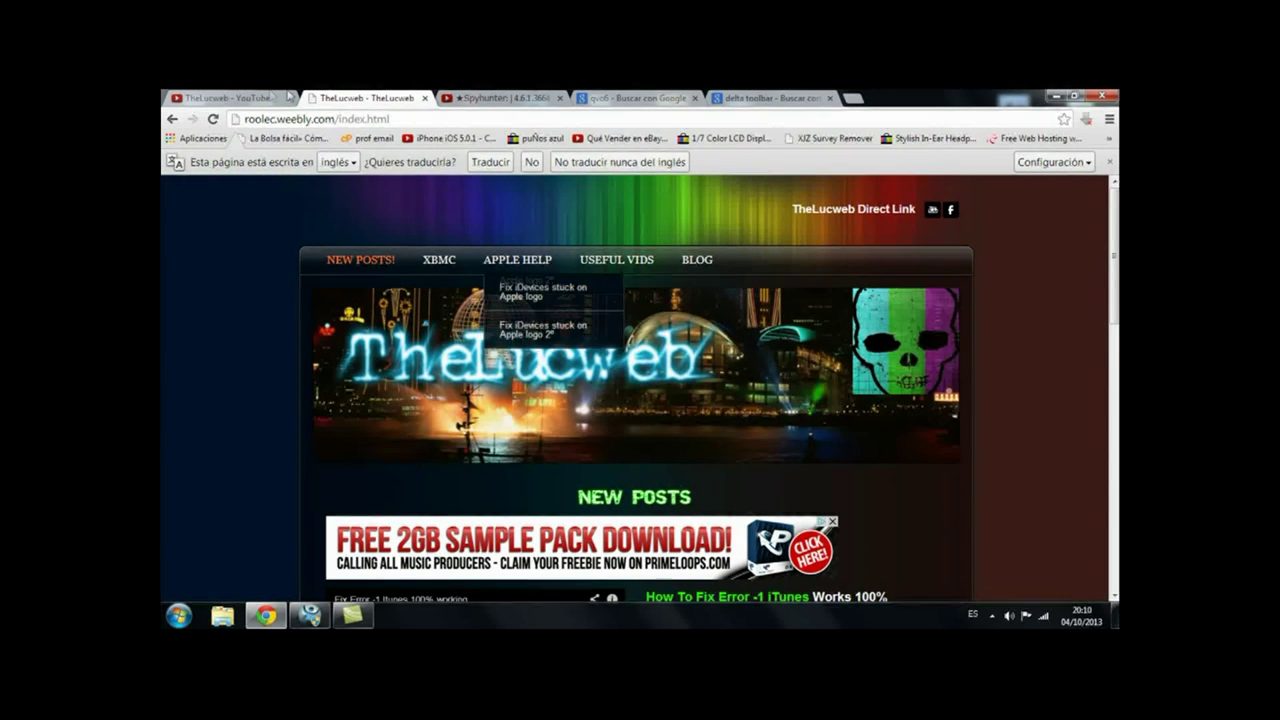
key(ctrl+shift+Tab)
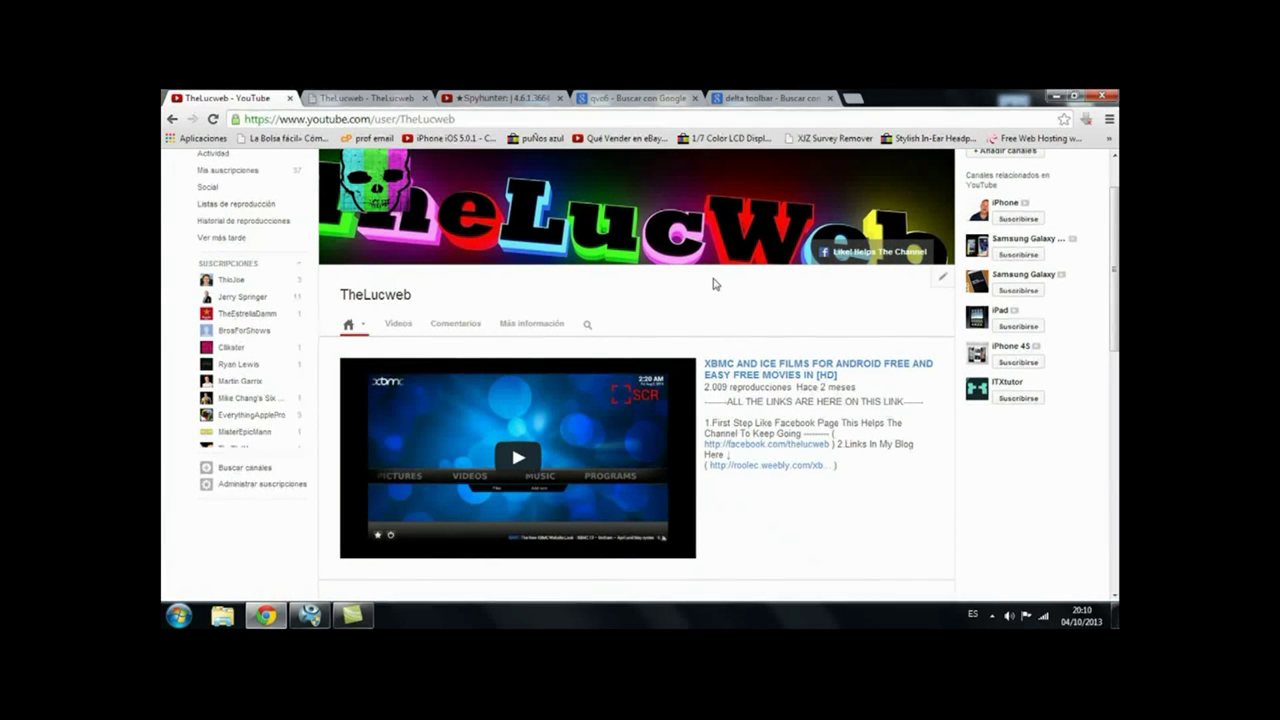